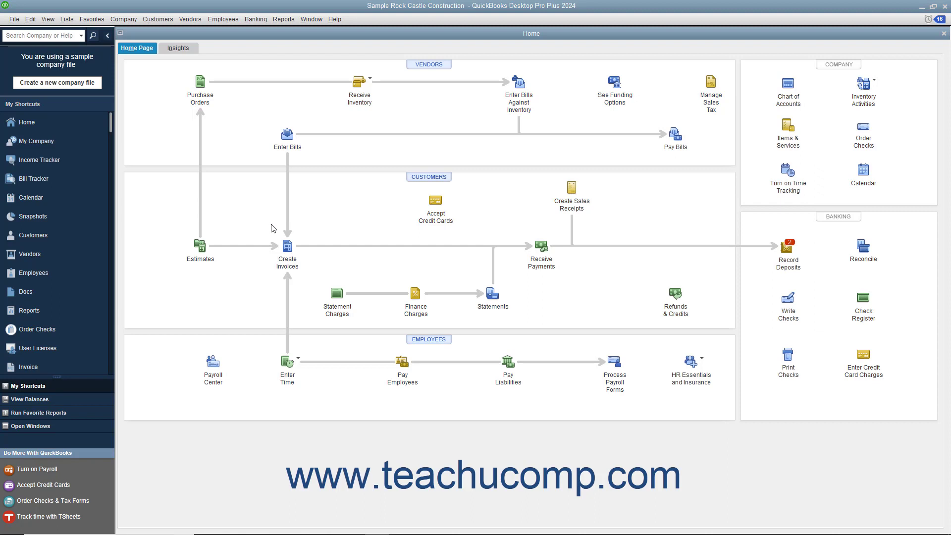
# Step: Open the Open Invoices report from the customers and receivables reports and look at its customization settings without changing them
pyautogui.click(284, 19)
pyautogui.moveTo(322, 107)
pyautogui.click(406, 150)
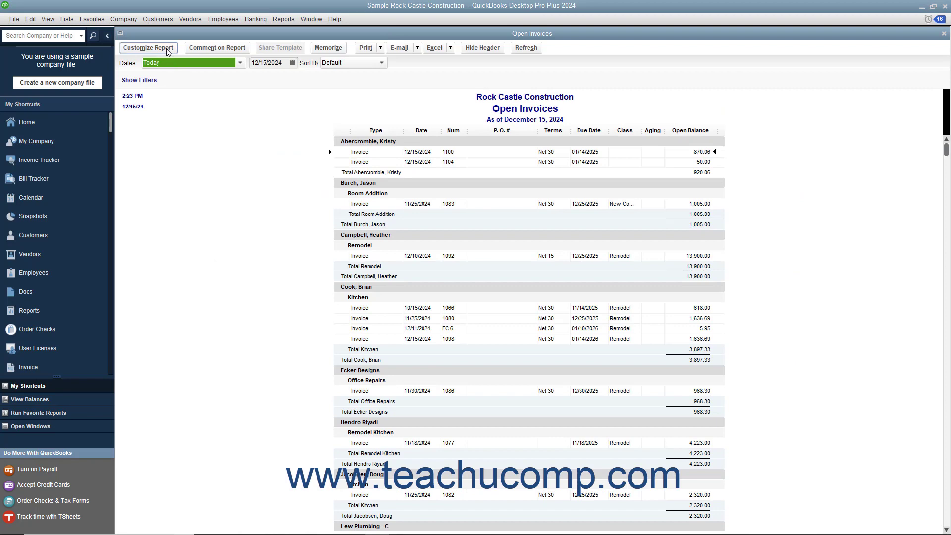
pyautogui.click(169, 48)
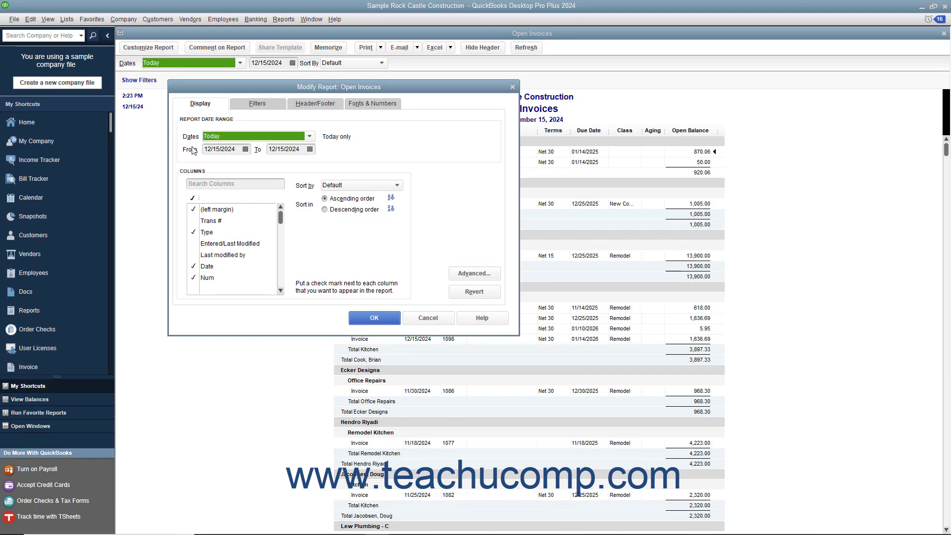
pyautogui.click(421, 321)
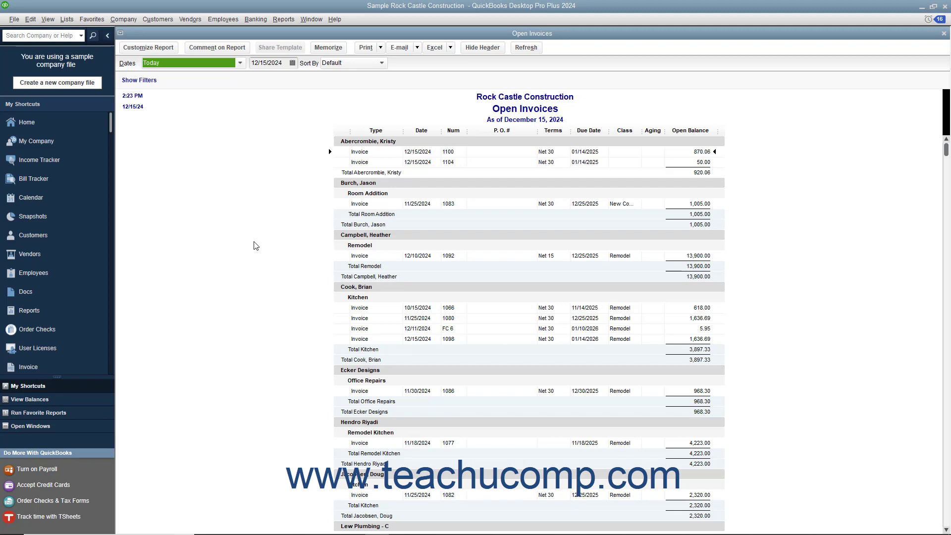
pyautogui.click(283, 19)
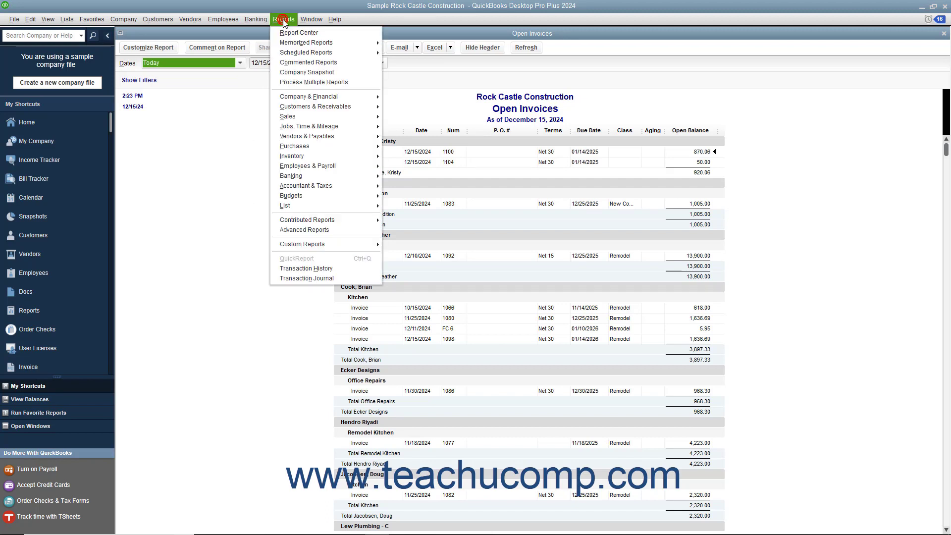
pyautogui.moveTo(325, 246)
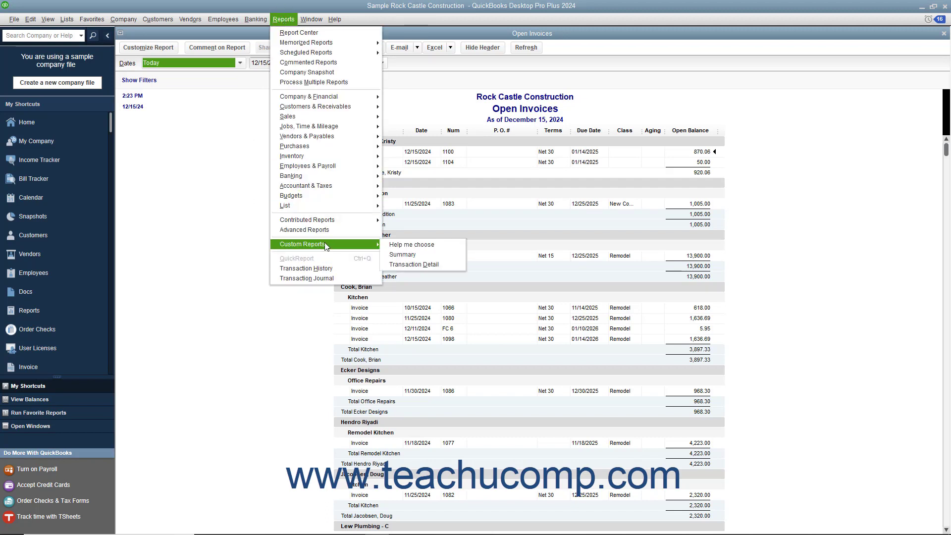
pyautogui.click(401, 259)
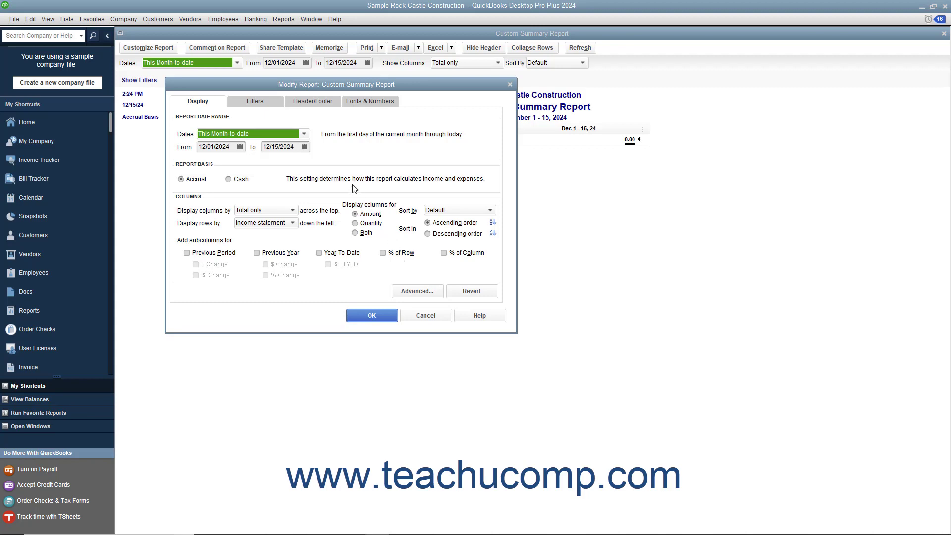
pyautogui.click(431, 316)
pyautogui.click(943, 34)
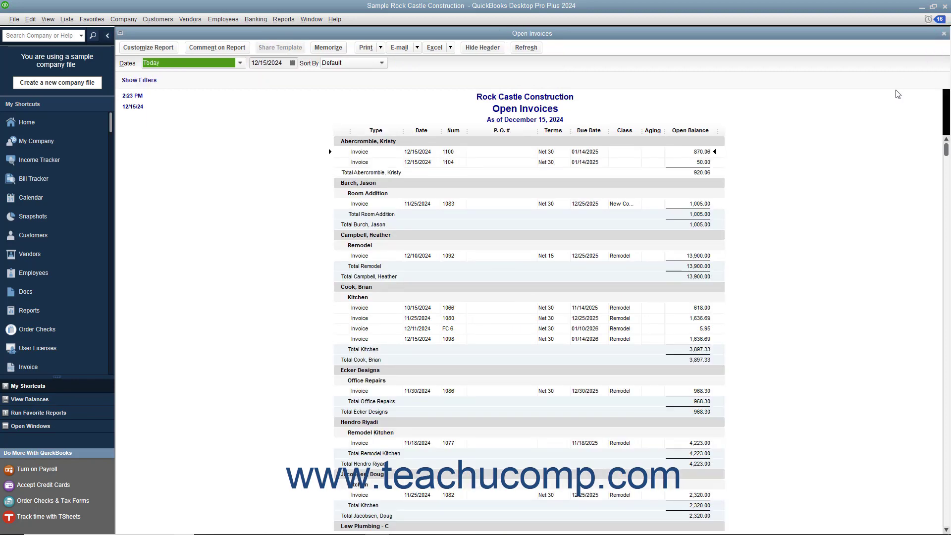
# Step: Open the Open Invoices report's customization settings and examine the Display, Filters, Header/Footer and Fonts & Numbers options
pyautogui.click(148, 47)
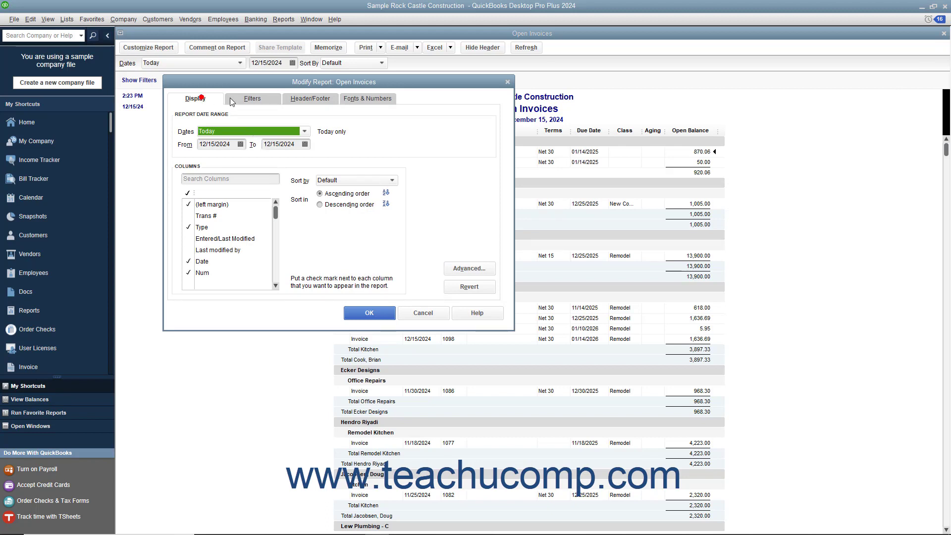
pyautogui.click(261, 103)
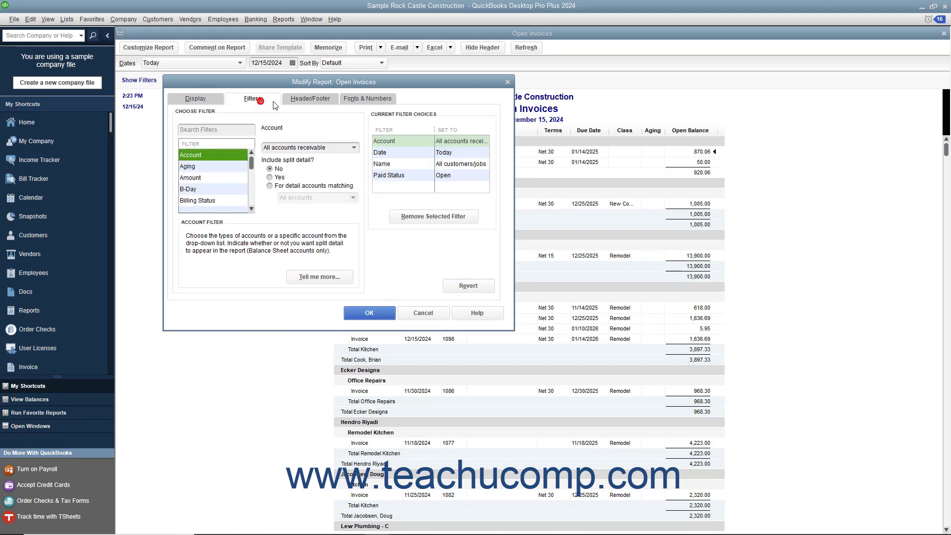
pyautogui.click(314, 100)
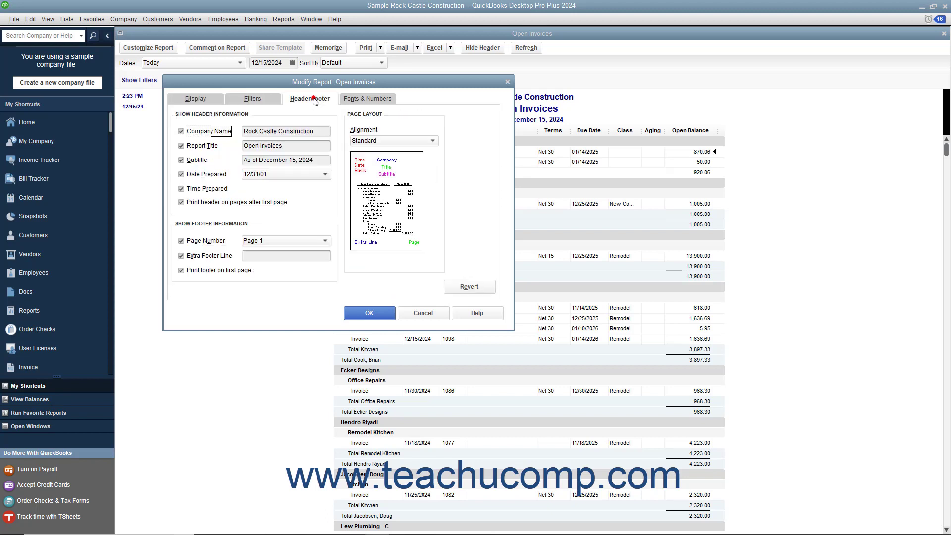
pyautogui.click(373, 100)
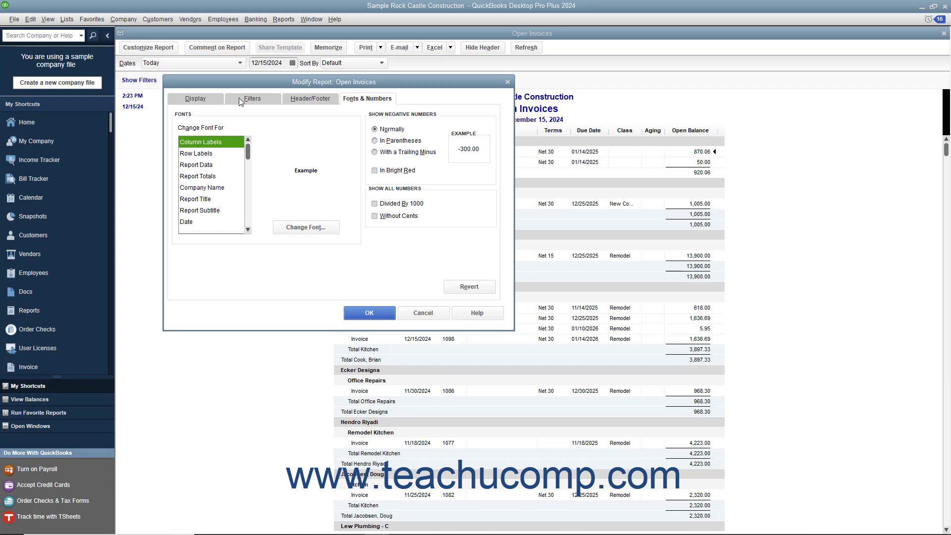
pyautogui.click(213, 99)
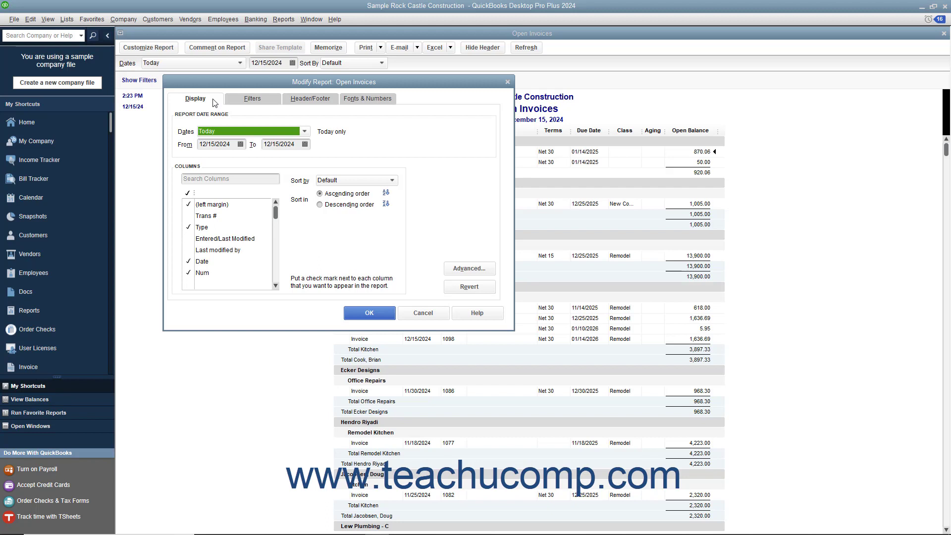
pyautogui.click(248, 101)
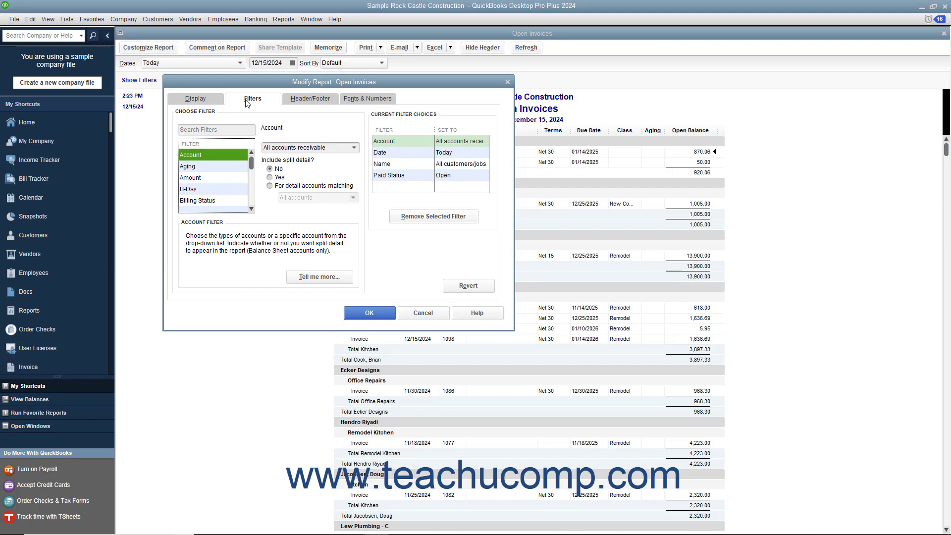
pyautogui.click(210, 101)
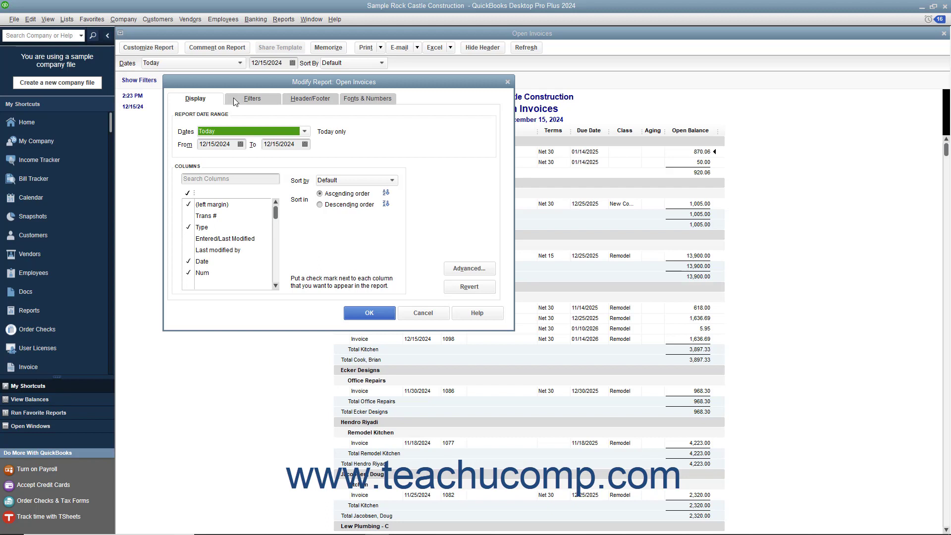
pyautogui.click(307, 101)
pyautogui.click(353, 102)
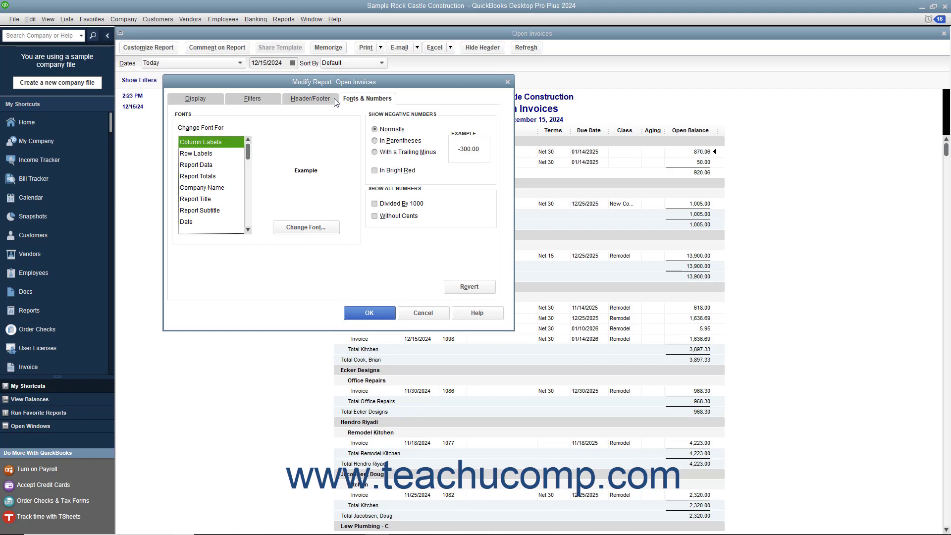
pyautogui.click(208, 101)
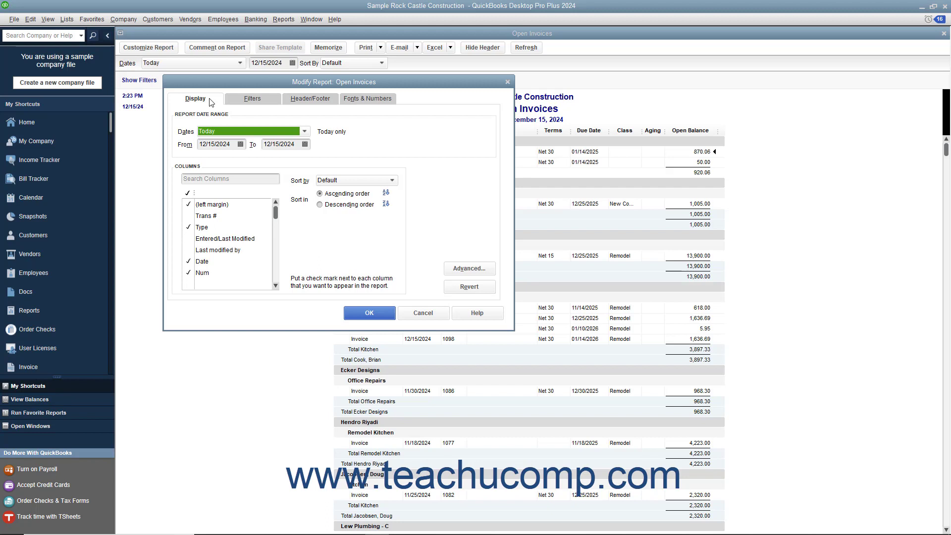
# Step: Examine the report's preset date ranges and its From and To date fields
pyautogui.click(305, 131)
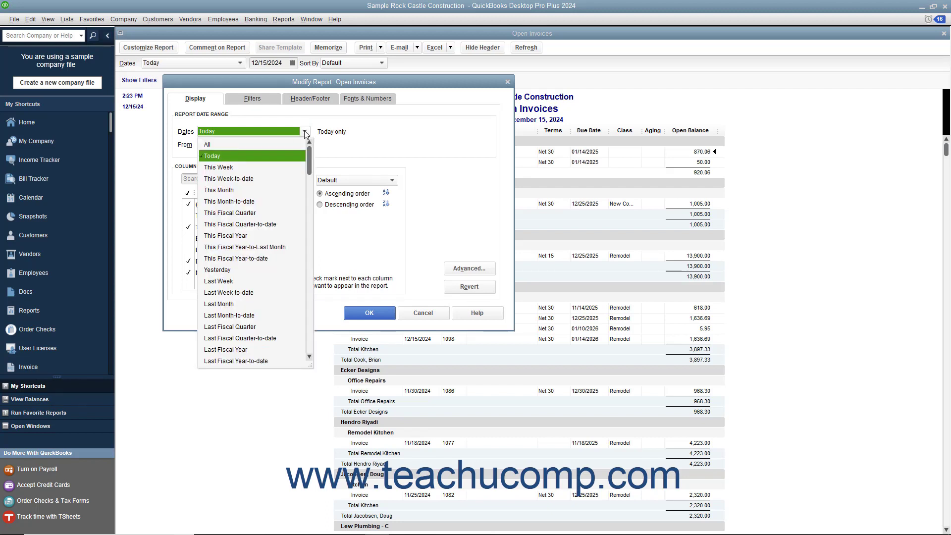
pyautogui.click(305, 132)
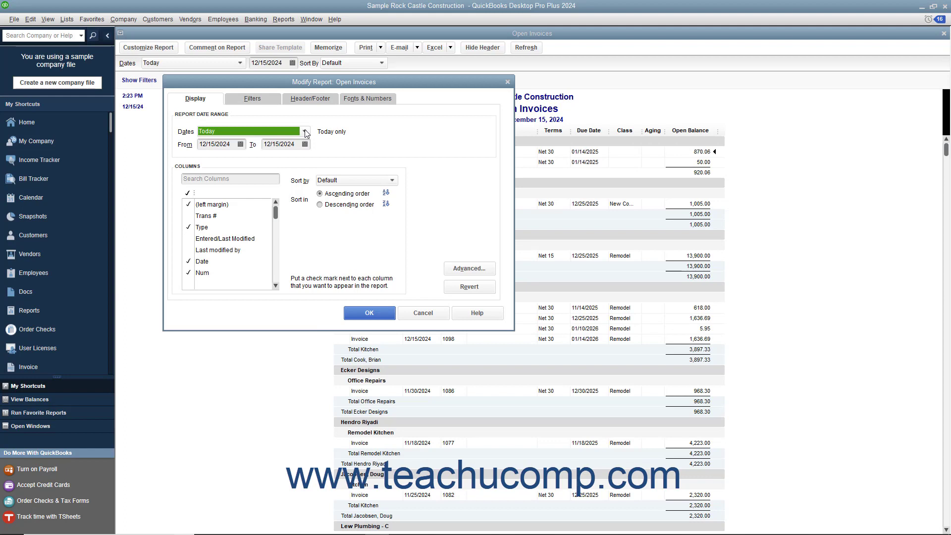
pyautogui.click(225, 144)
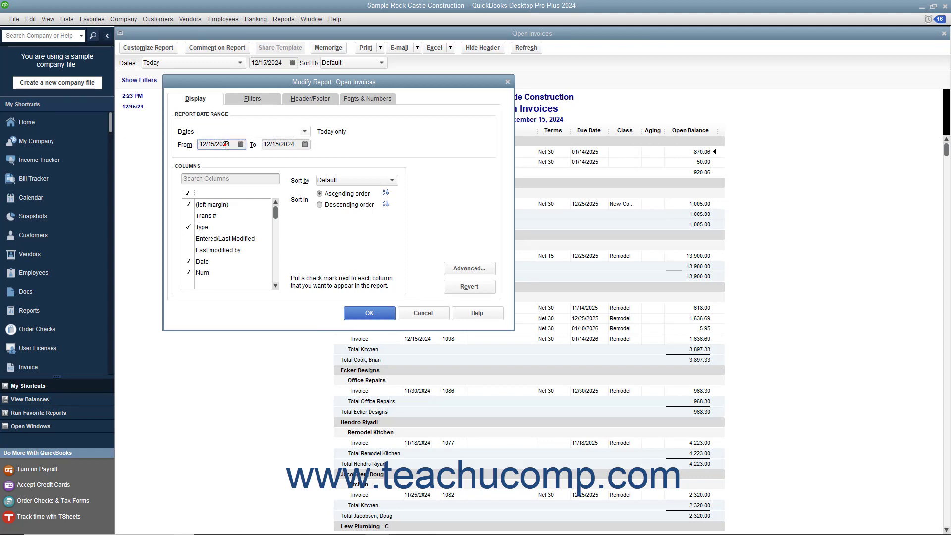
pyautogui.click(275, 144)
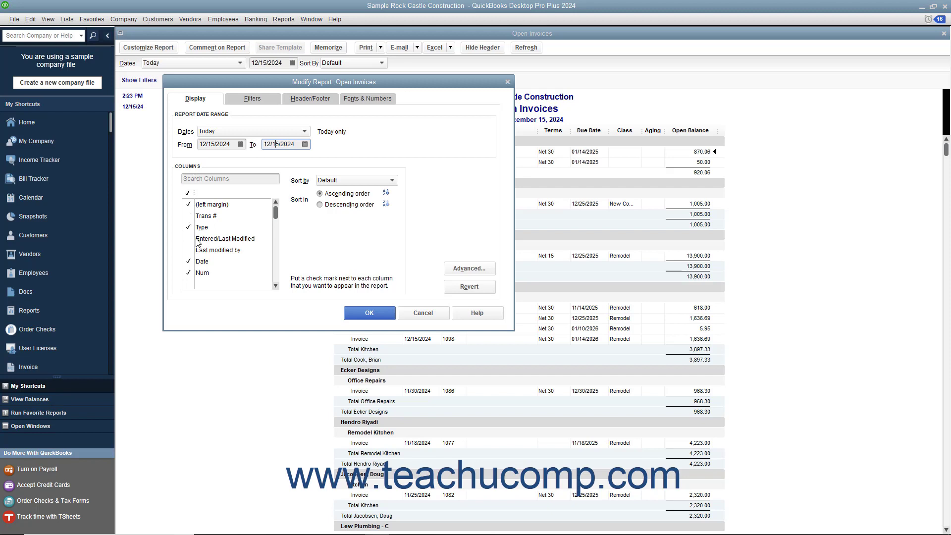
# Step: Add the Amount column to the Open Invoices report and remove the Aging and Open Balance columns
pyautogui.scroll(-5, 198, 241)
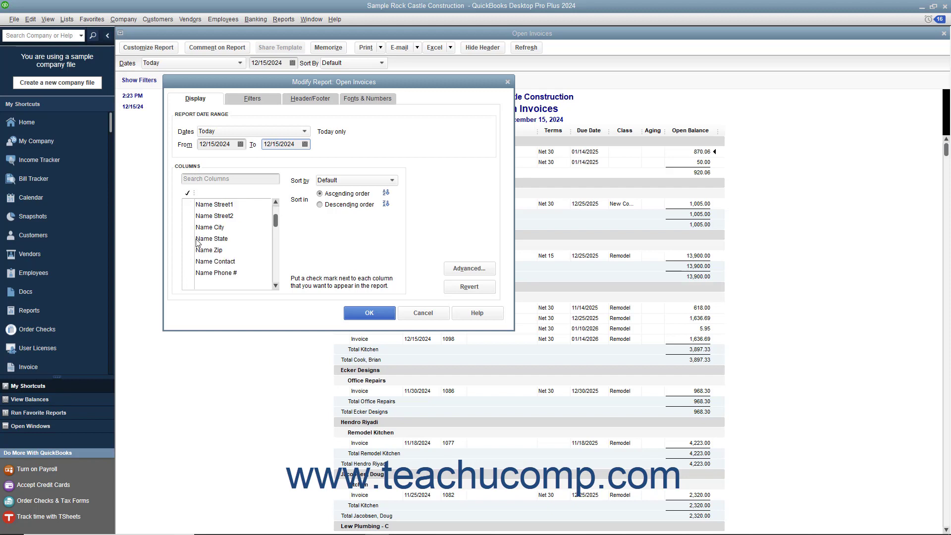
pyautogui.scroll(-3, 198, 241)
pyautogui.scroll(-8, 197, 241)
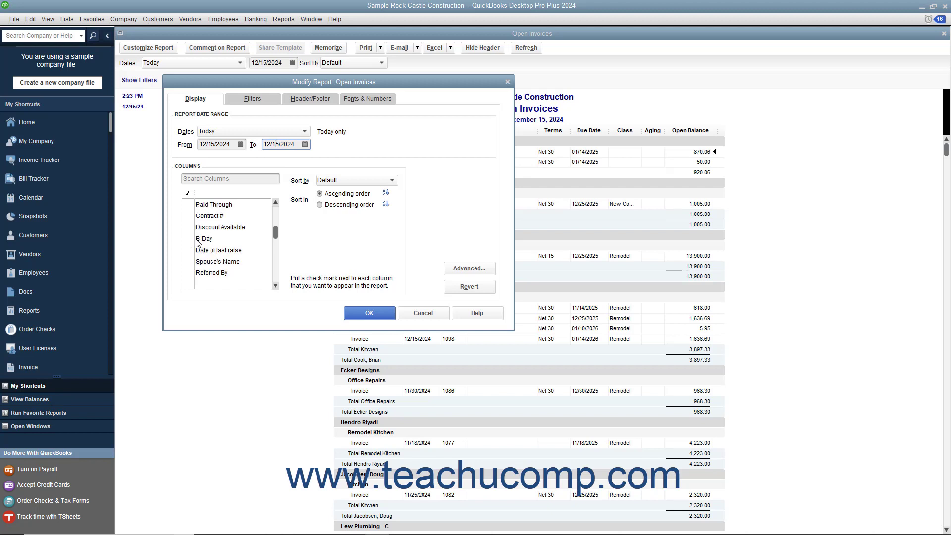
pyautogui.click(188, 264)
pyautogui.scroll(-1, 188, 264)
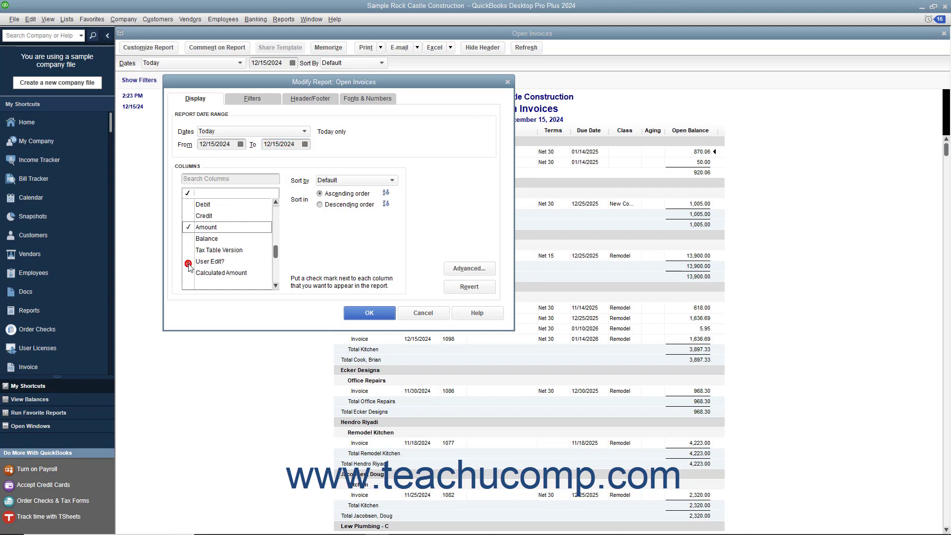
pyautogui.scroll(3, 198, 255)
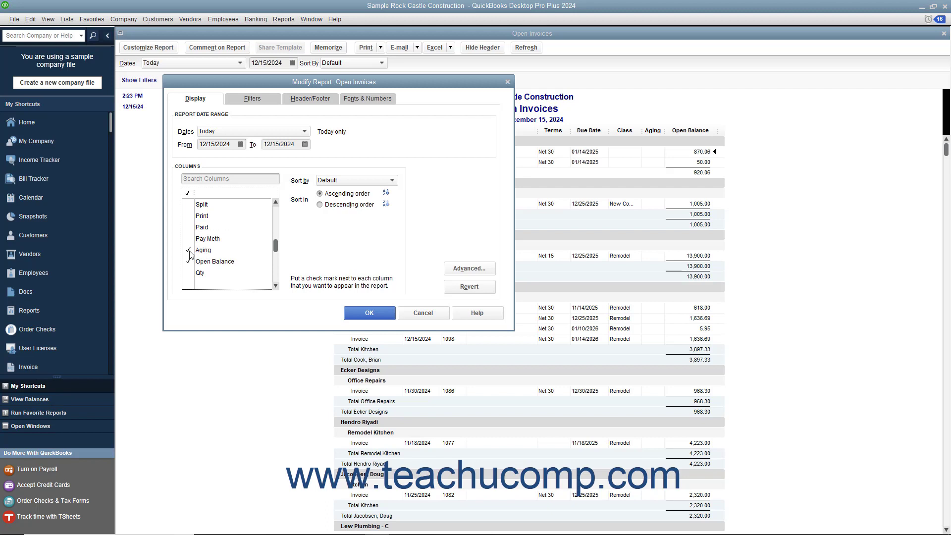
pyautogui.click(189, 250)
pyautogui.click(189, 261)
# Step: Check the available sort fields, keep sorting by Default and select ascending order
pyautogui.click(392, 181)
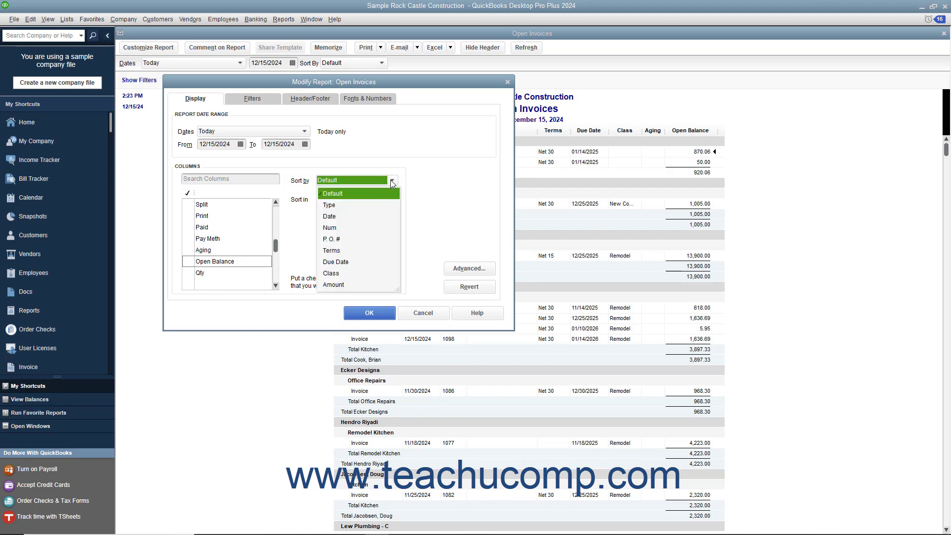
pyautogui.click(392, 181)
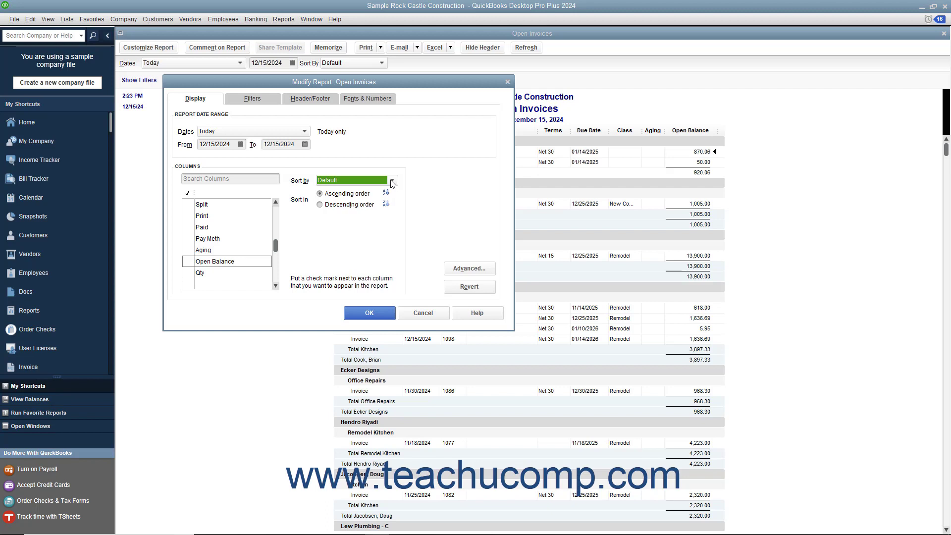
pyautogui.click(348, 194)
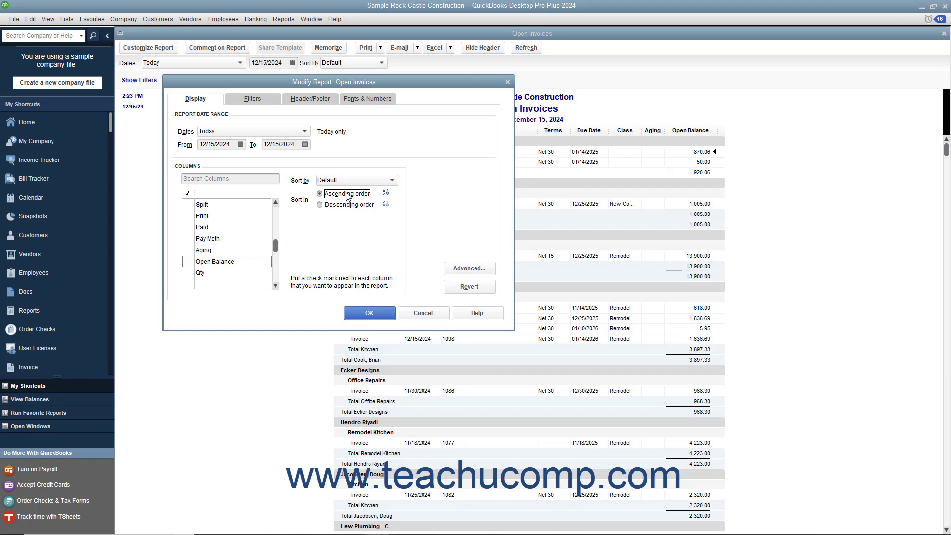
# Step: Accept the advanced options with In Use and Current (faster) selected, and apply the modifications to the Open Invoices report
pyautogui.click(449, 272)
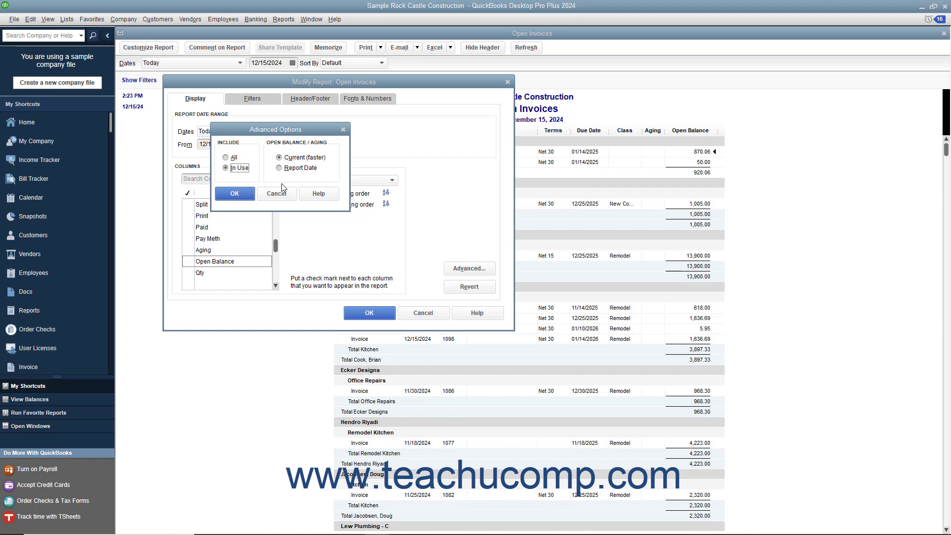
pyautogui.click(242, 200)
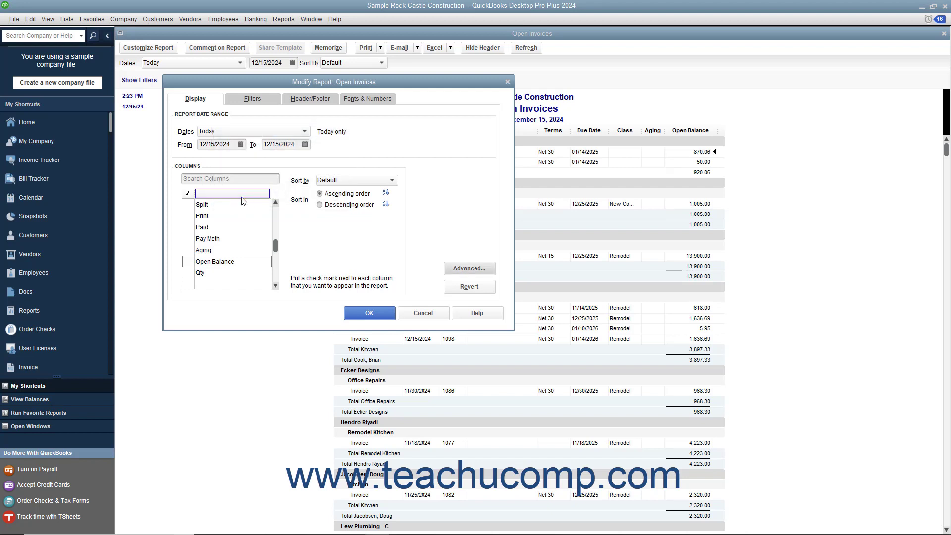
pyautogui.click(369, 313)
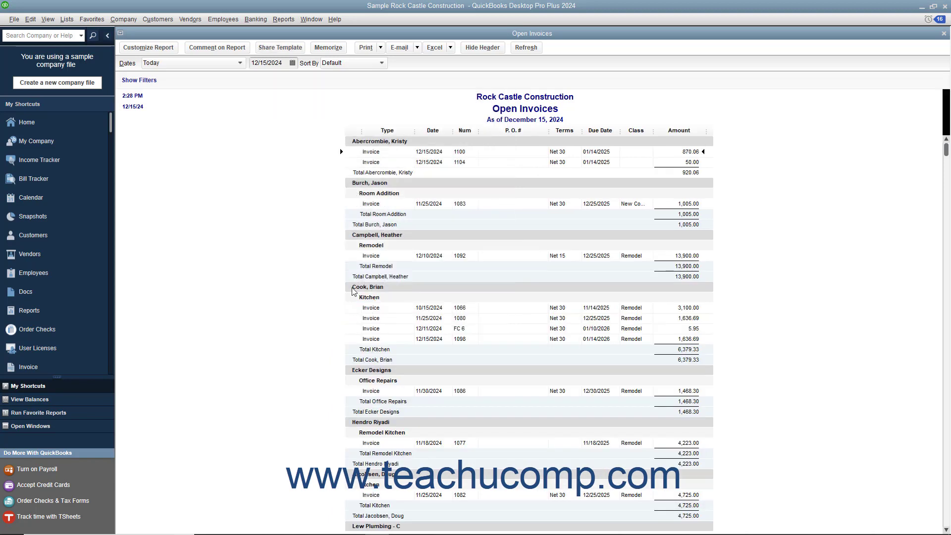
# Step: Start a custom summary report, check the choices for its columns across the top, and display columns for Amount
pyautogui.click(283, 19)
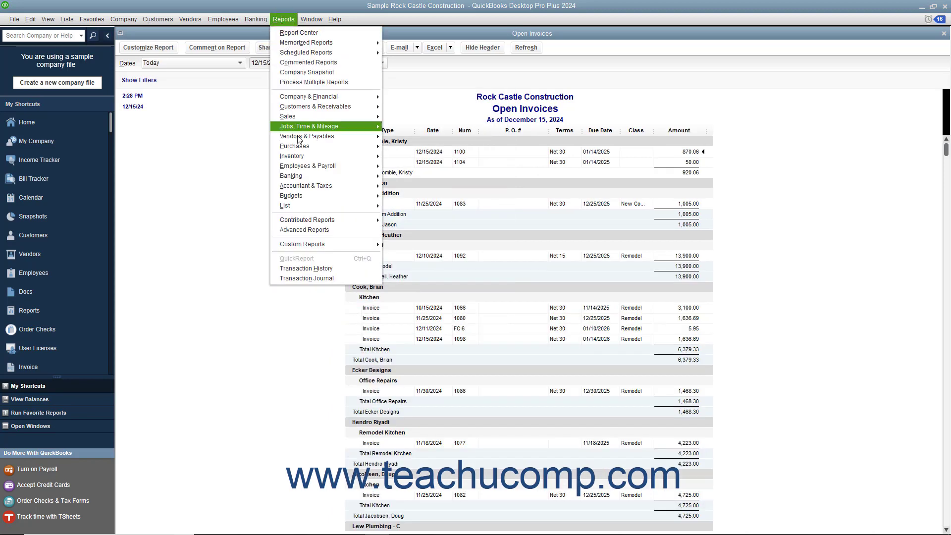
pyautogui.moveTo(362, 245)
pyautogui.click(393, 255)
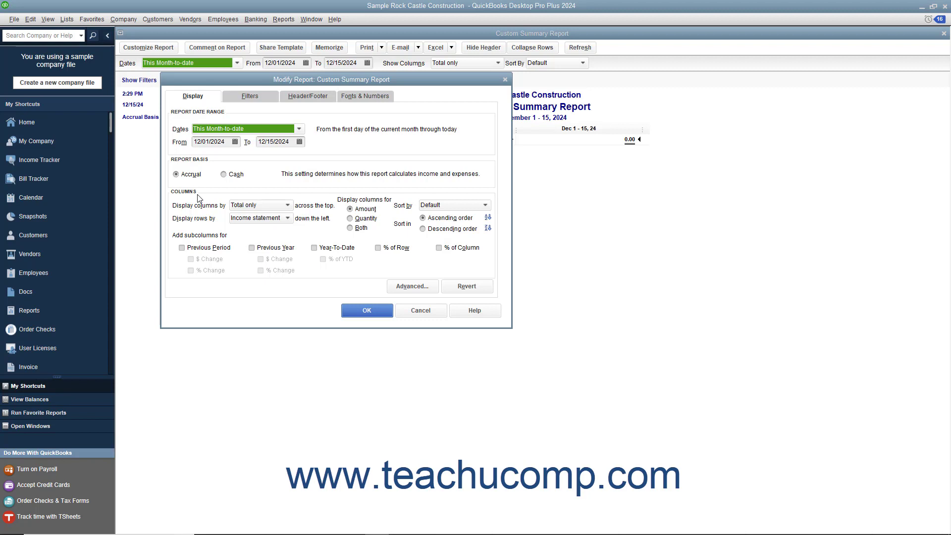
pyautogui.click(237, 208)
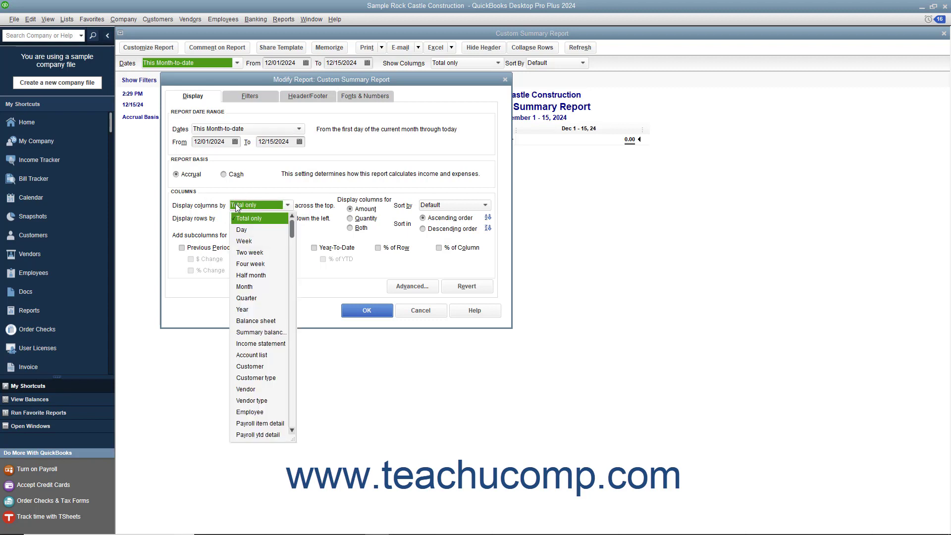
pyautogui.click(237, 208)
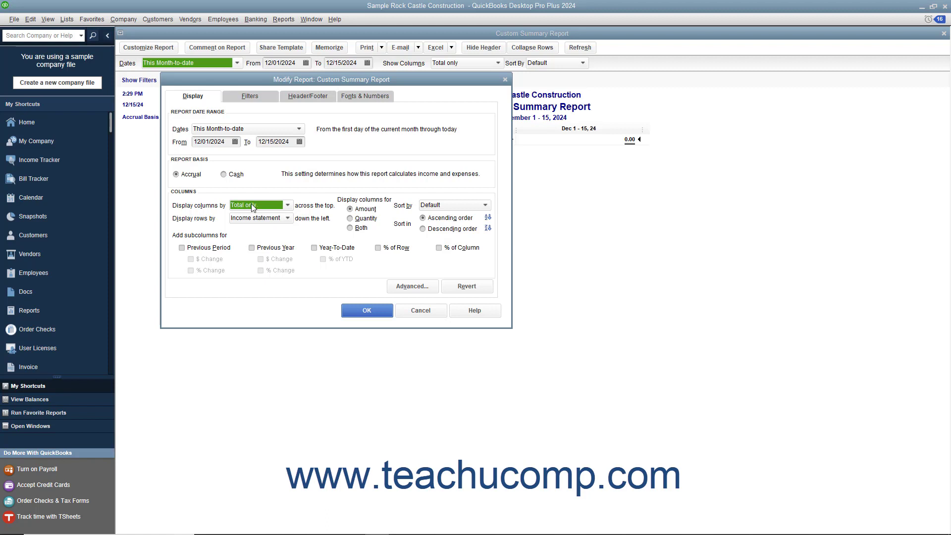
pyautogui.click(350, 209)
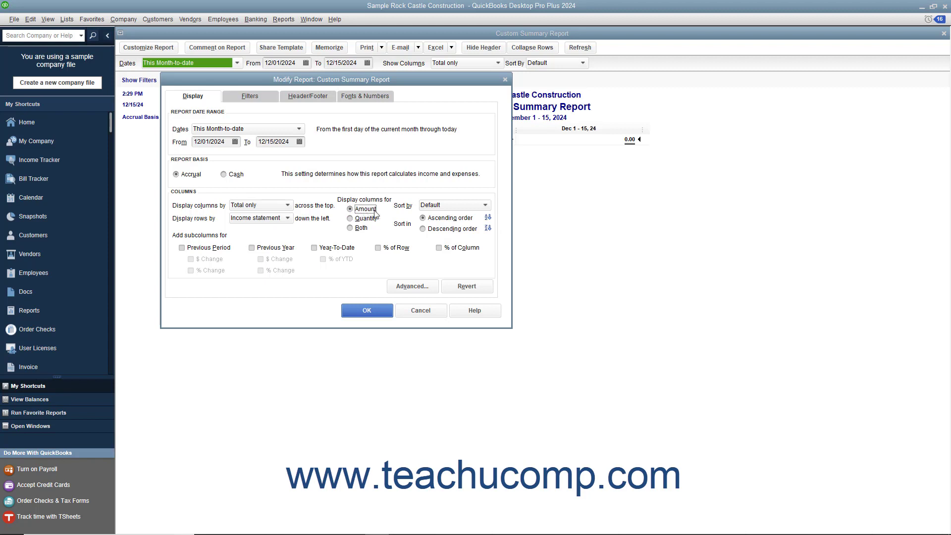
# Step: Keep the custom summary report sorted by Default and add Previous Period subcolumns with $ Change and % Change
pyautogui.click(430, 206)
pyautogui.click(430, 206)
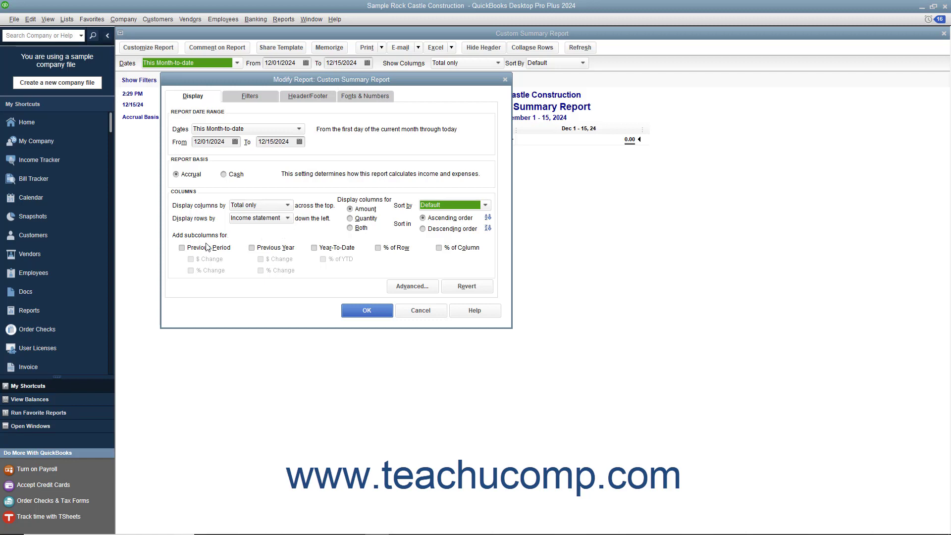
pyautogui.click(182, 248)
pyautogui.click(192, 259)
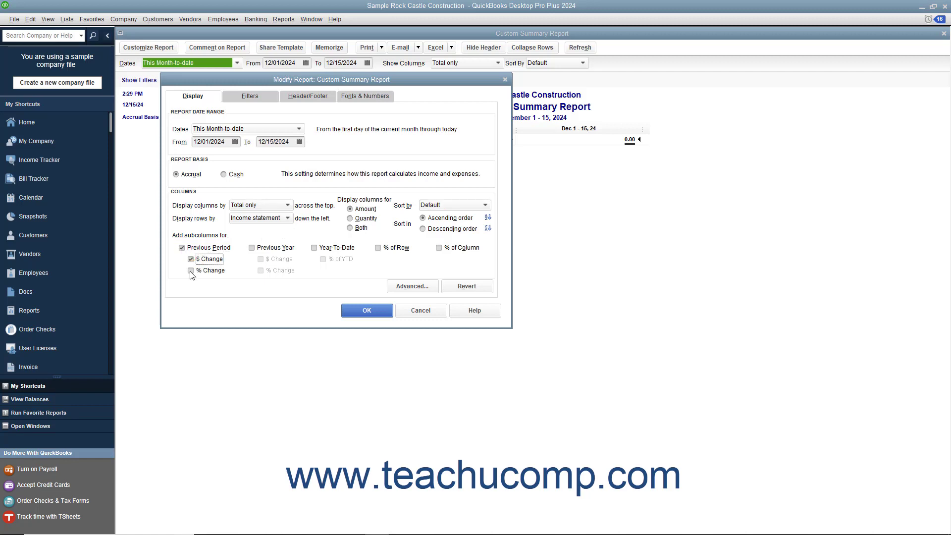
pyautogui.click(191, 271)
# Step: Accept the advanced options with Active columns selected, apply the modifications to the custom summary report, and close it
pyautogui.click(404, 288)
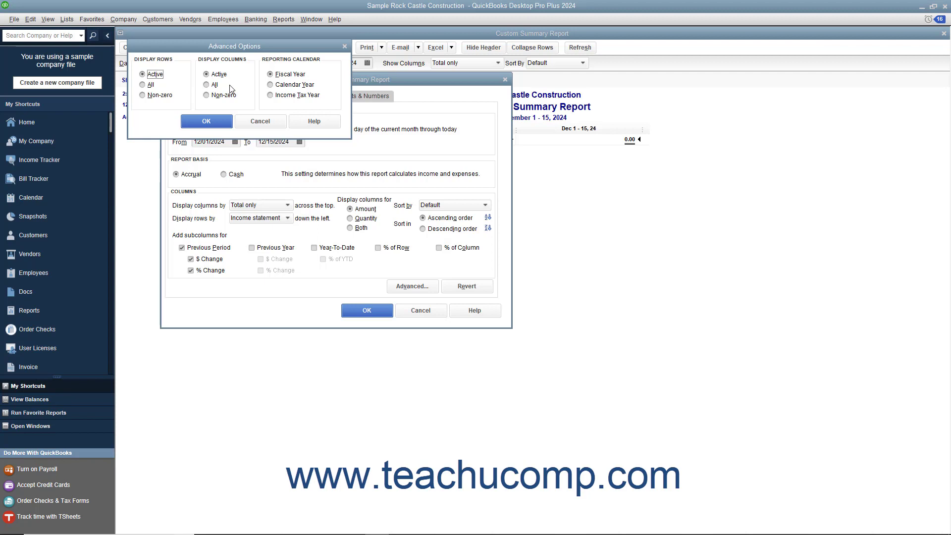
pyautogui.click(221, 74)
pyautogui.click(206, 122)
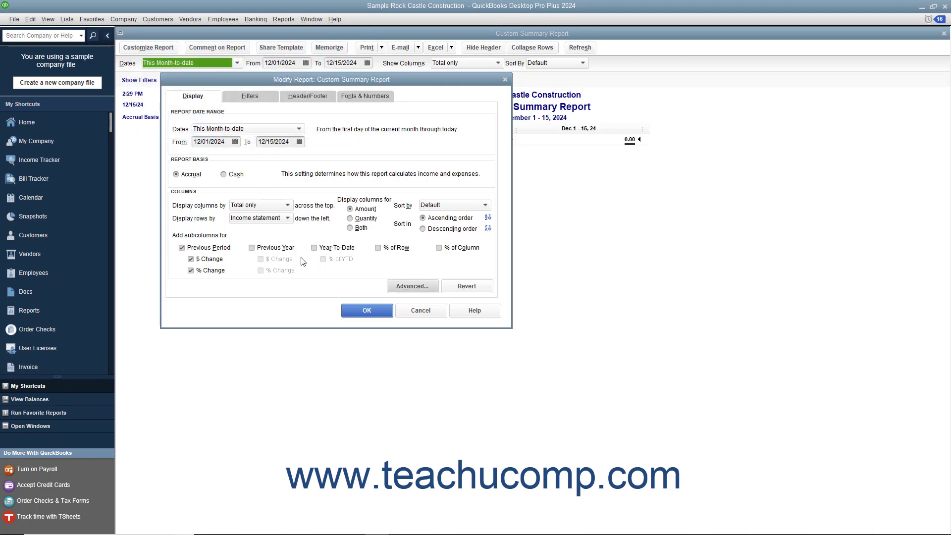
pyautogui.click(365, 310)
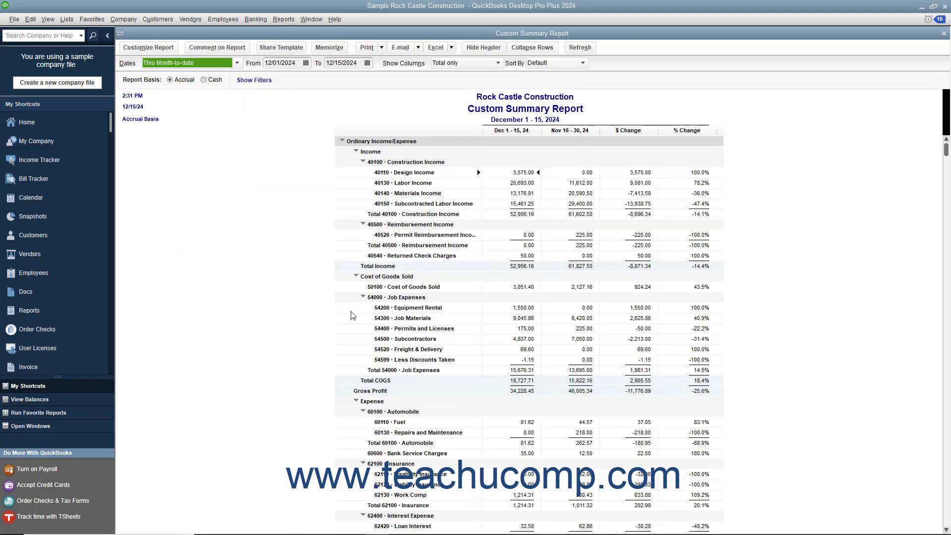
pyautogui.click(943, 34)
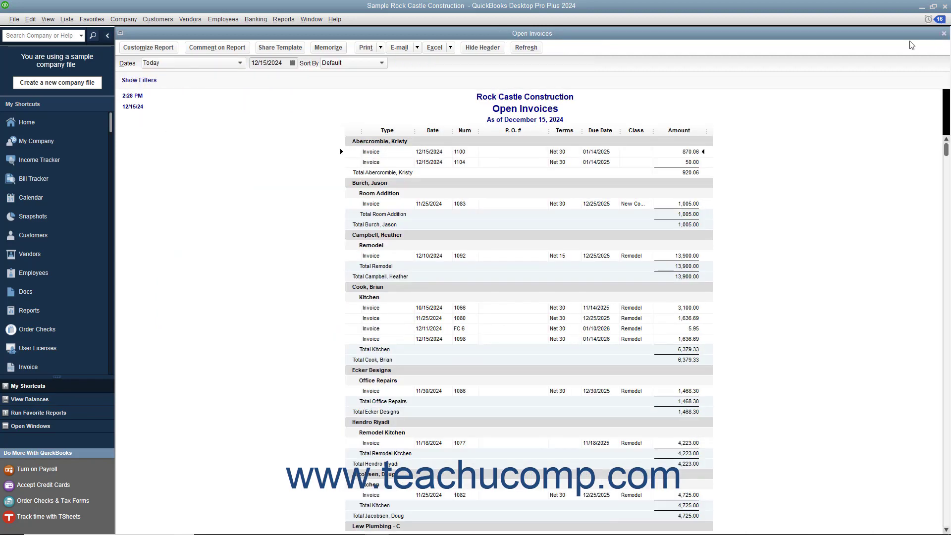
# Step: Customize the Open Invoices report by setting its Paid Status filter to Closed
pyautogui.click(148, 47)
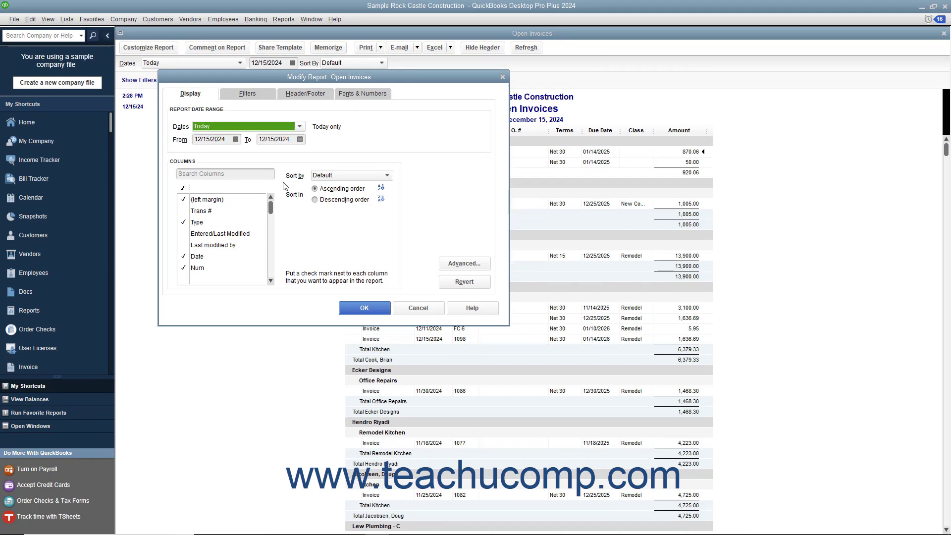
pyautogui.click(261, 97)
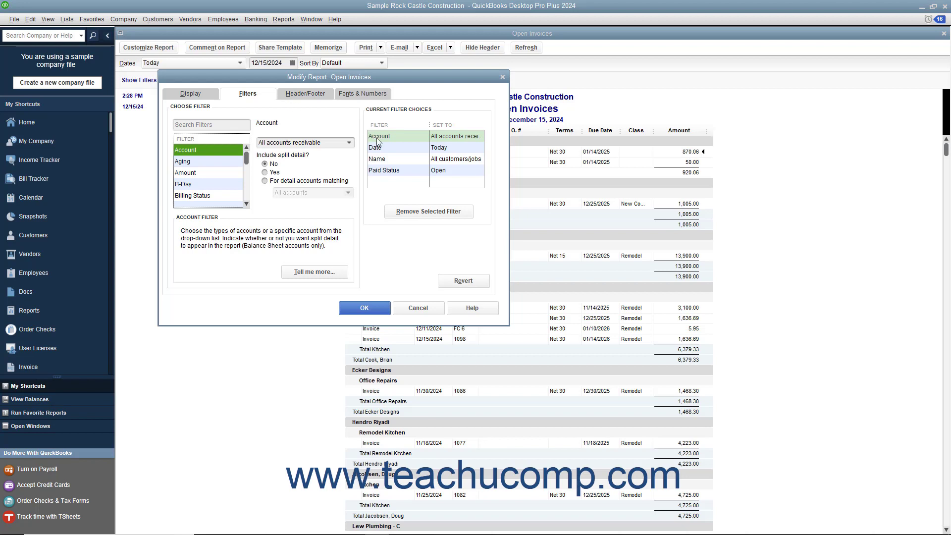
pyautogui.click(385, 171)
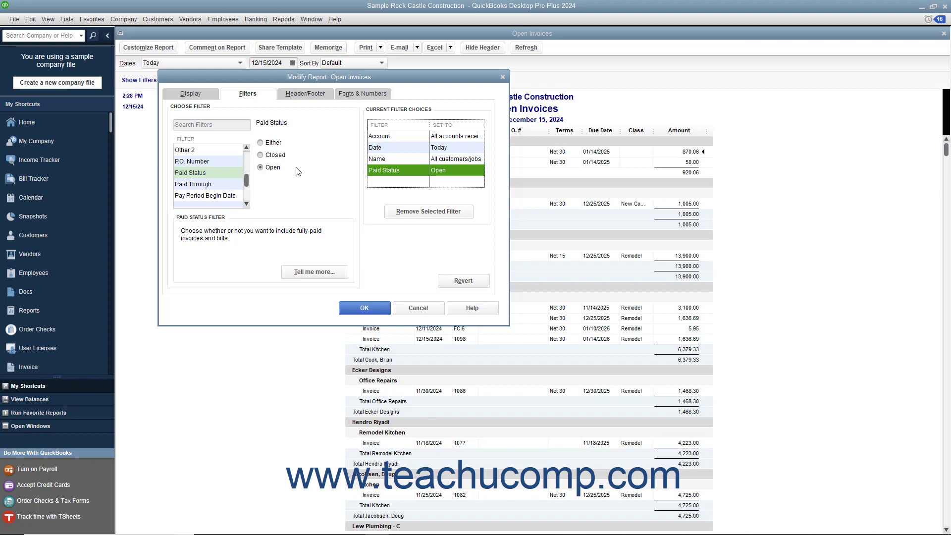
pyautogui.click(275, 155)
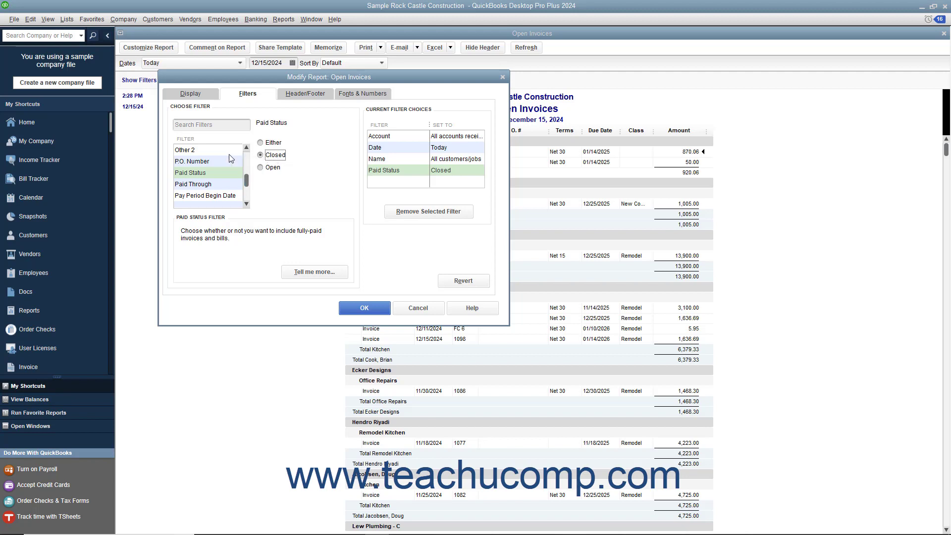
# Step: Add a TransactionType filter set to Invoice, and check the settings of the existing Name filter
pyautogui.scroll(-5, 215, 169)
pyautogui.click(216, 196)
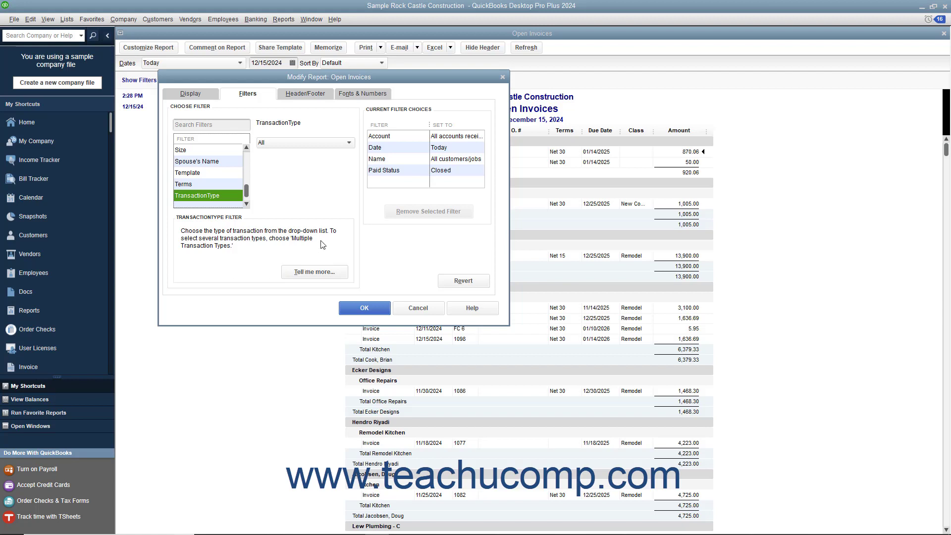
pyautogui.click(322, 144)
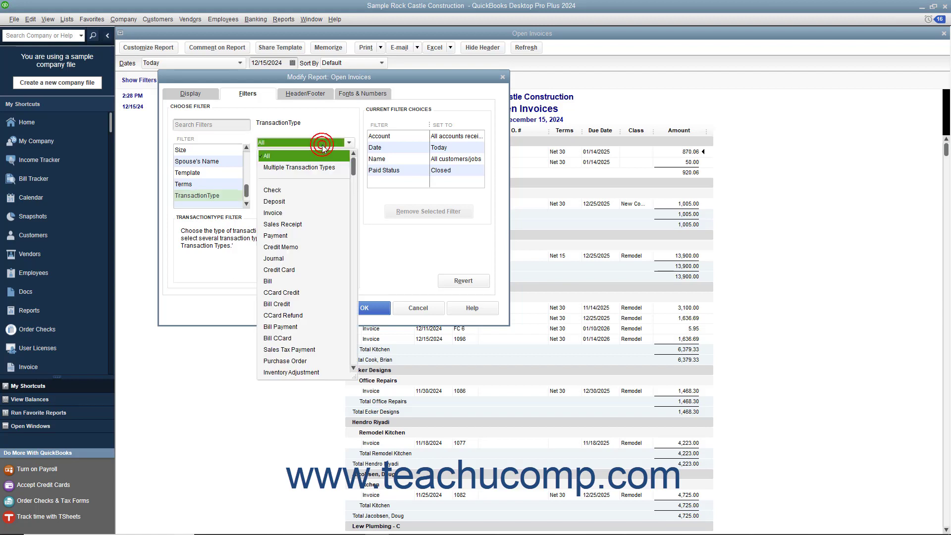
pyautogui.click(289, 213)
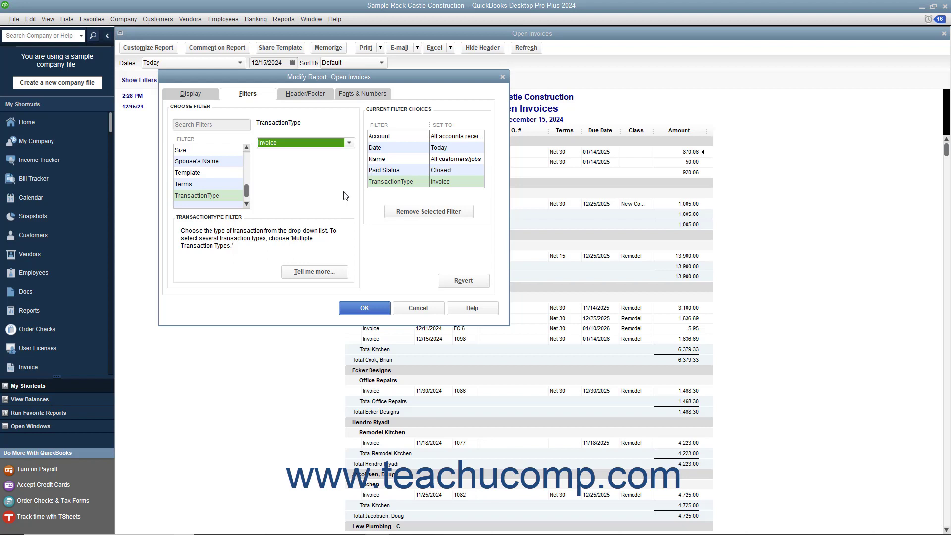
pyautogui.click(379, 161)
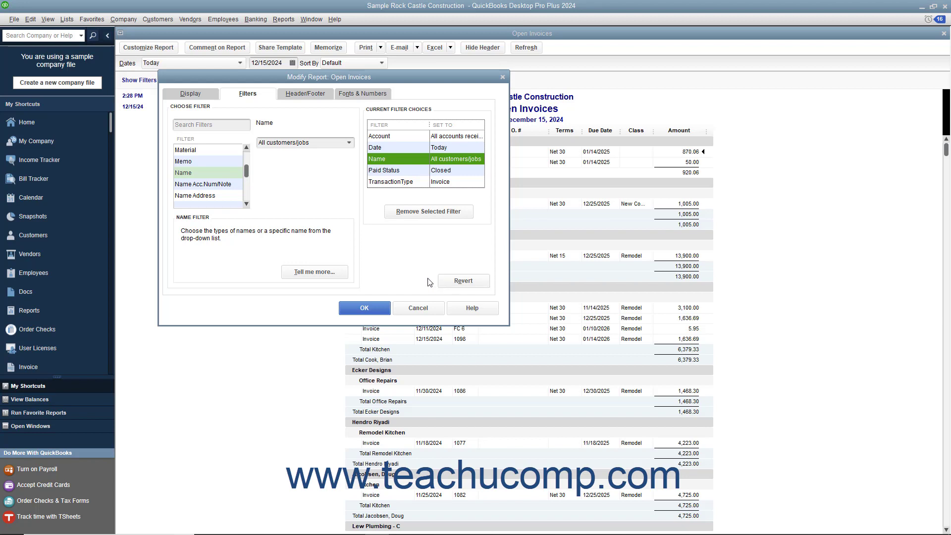
# Step: Change the report title in the header to "Closed Invoices" and check the page alignment choices, keeping Standard
pyautogui.click(314, 99)
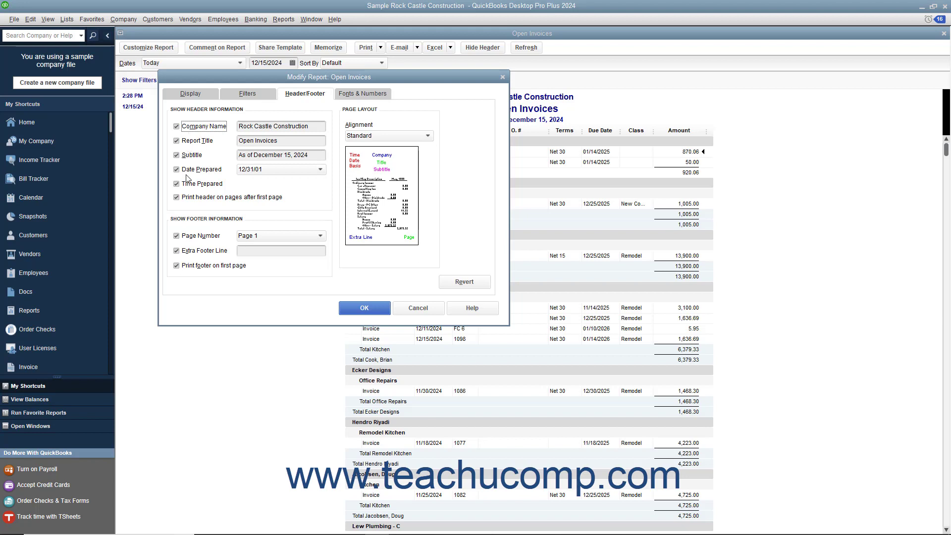
pyautogui.click(249, 141)
pyautogui.press('BackSpace')
pyautogui.press('BackSpace')
pyautogui.press('BackSpace')
pyautogui.press('BackSpace')
pyautogui.write('Closed')
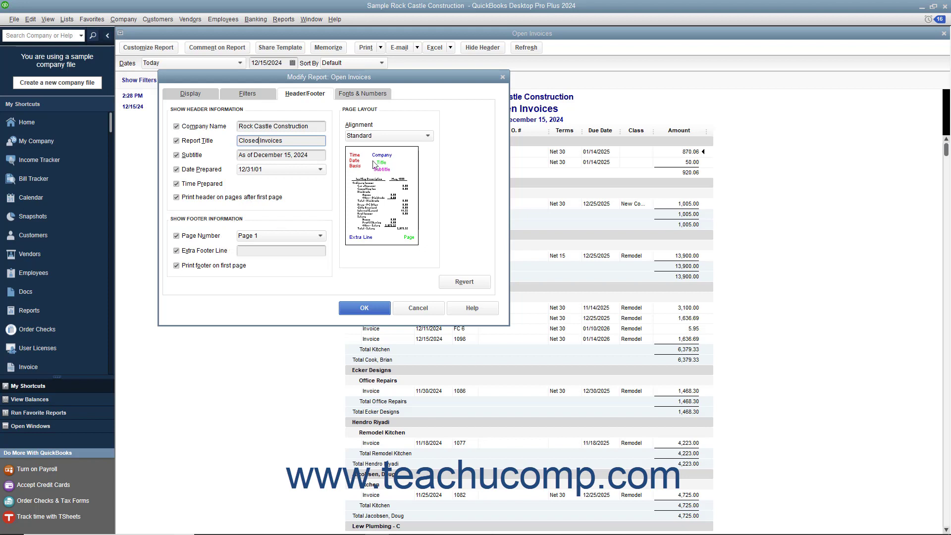
pyautogui.click(381, 136)
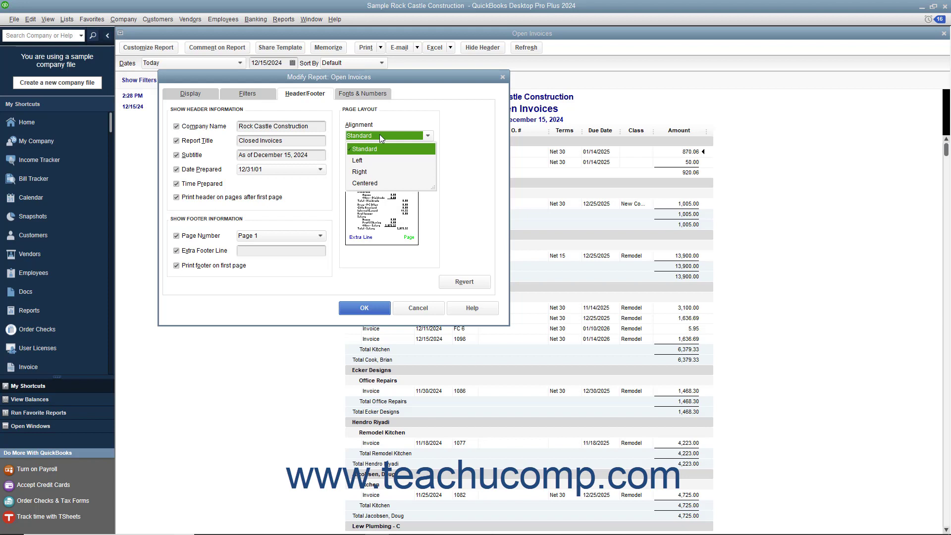
pyautogui.click(380, 134)
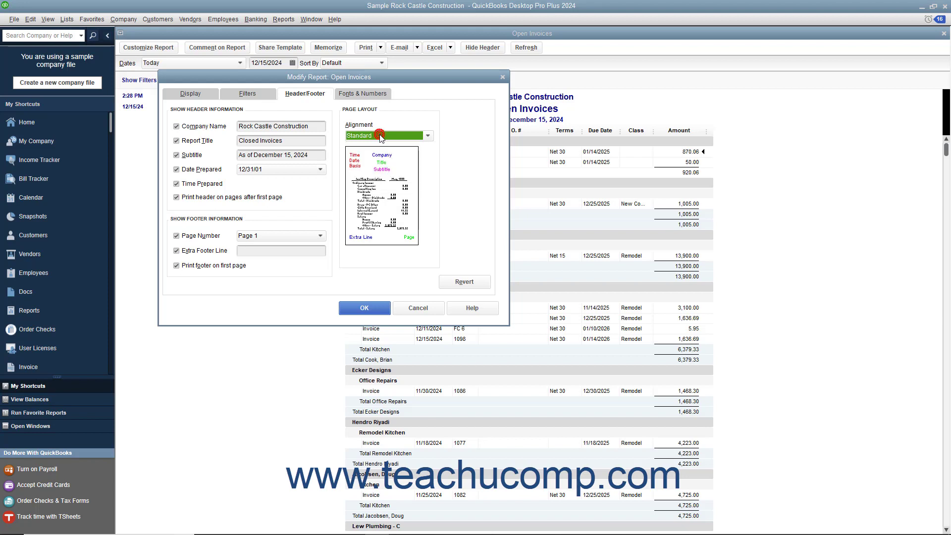
# Step: Set the report title's font color to Red without changing related fonts, and apply the modifications to the report
pyautogui.click(367, 96)
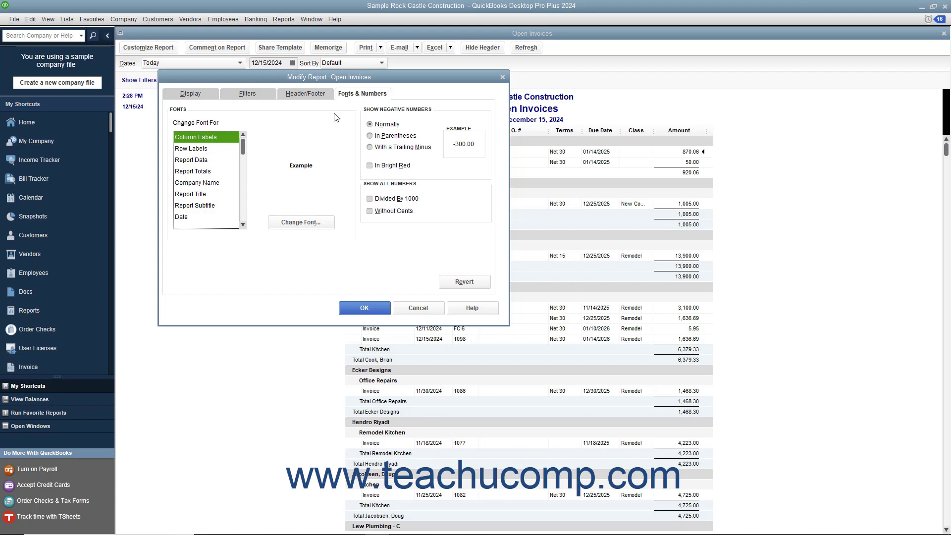
pyautogui.click(211, 193)
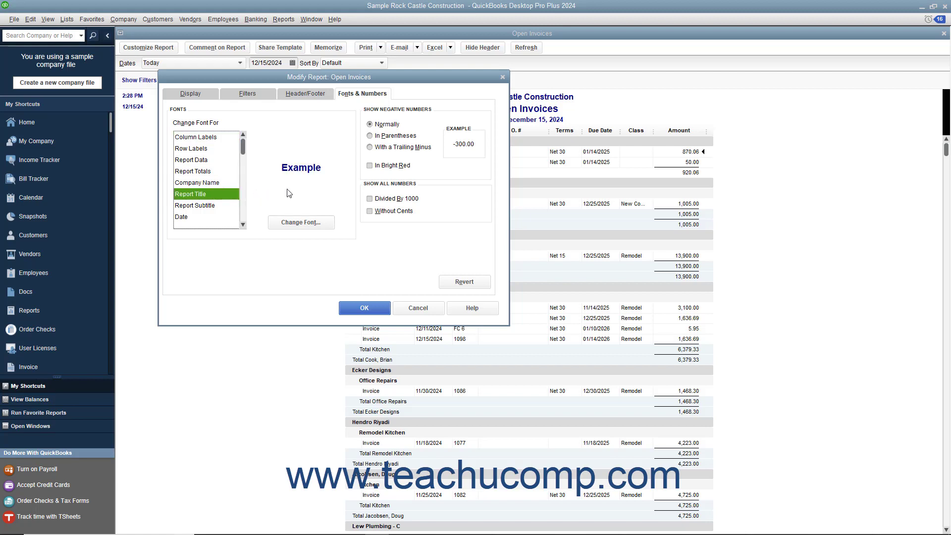
pyautogui.click(302, 223)
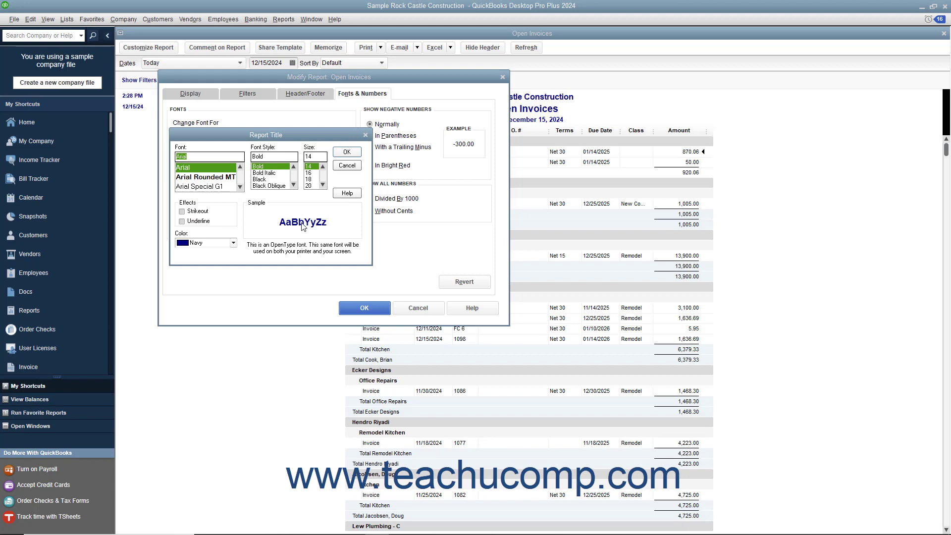
pyautogui.click(233, 243)
pyautogui.click(208, 309)
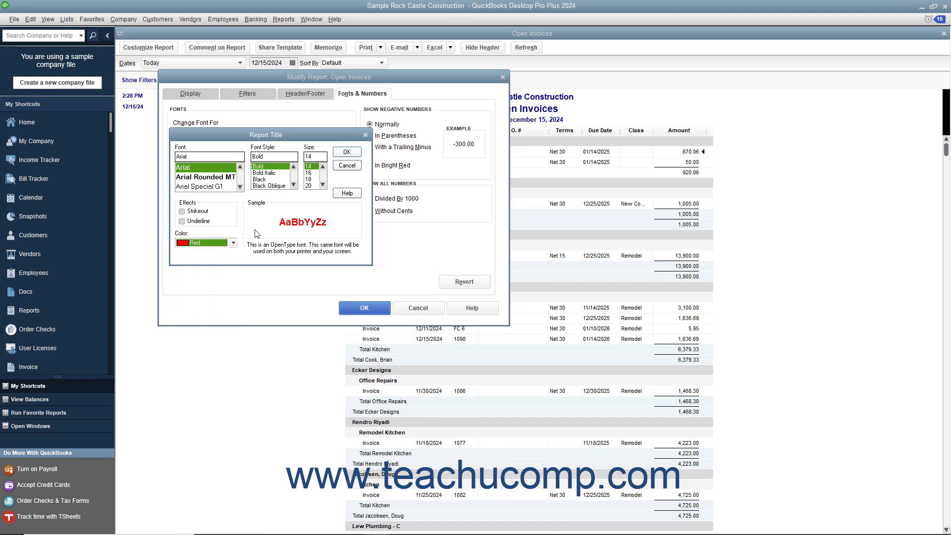
pyautogui.click(347, 152)
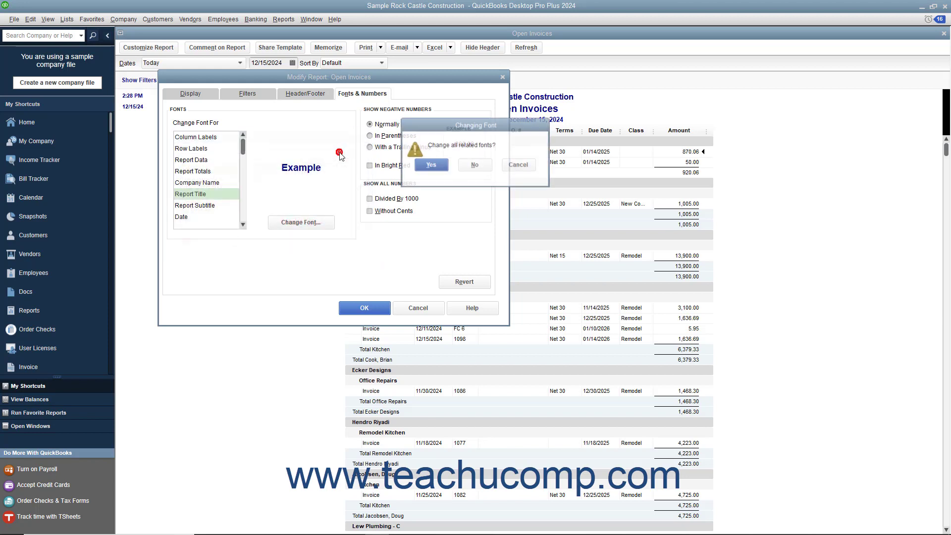
pyautogui.click(462, 166)
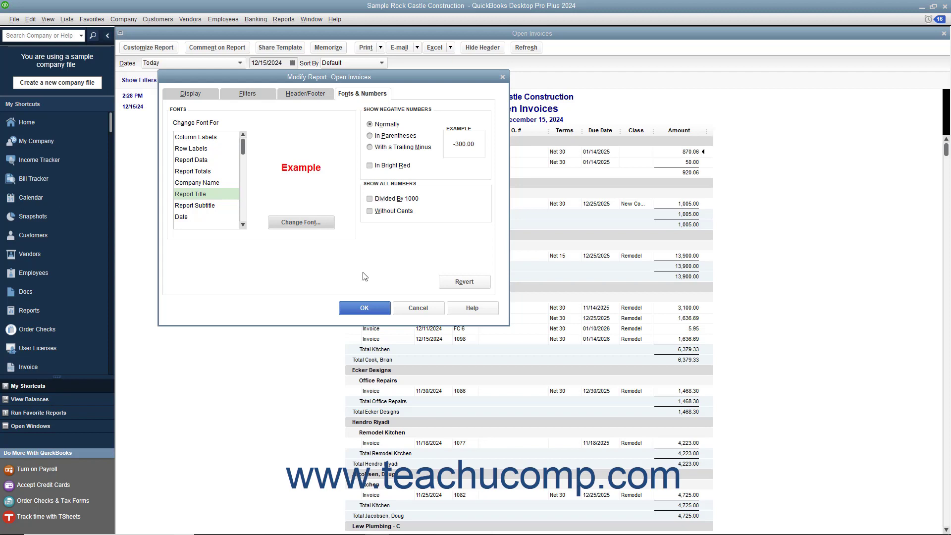
pyautogui.click(363, 308)
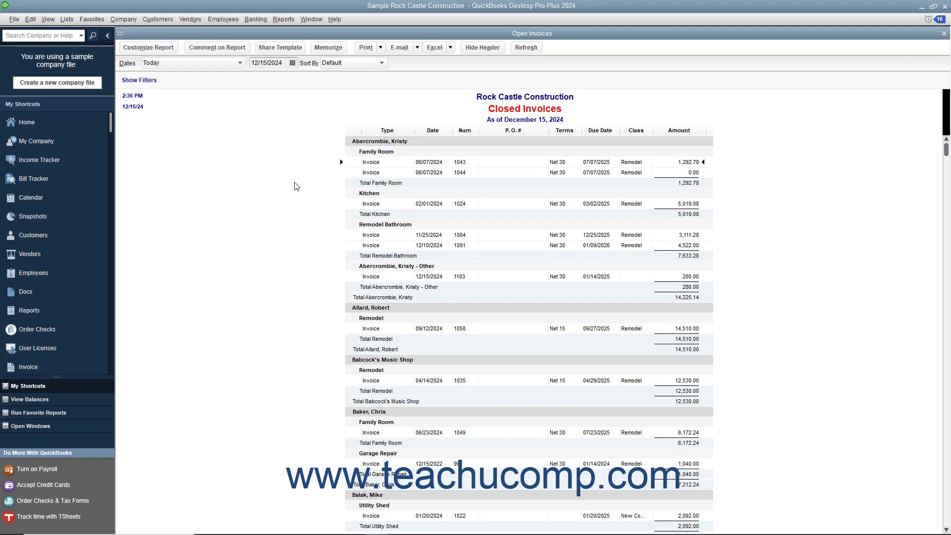
# Step: Show the report's applied filters, review the Account filter's settings without changing them, and hide the filters again
pyautogui.click(149, 81)
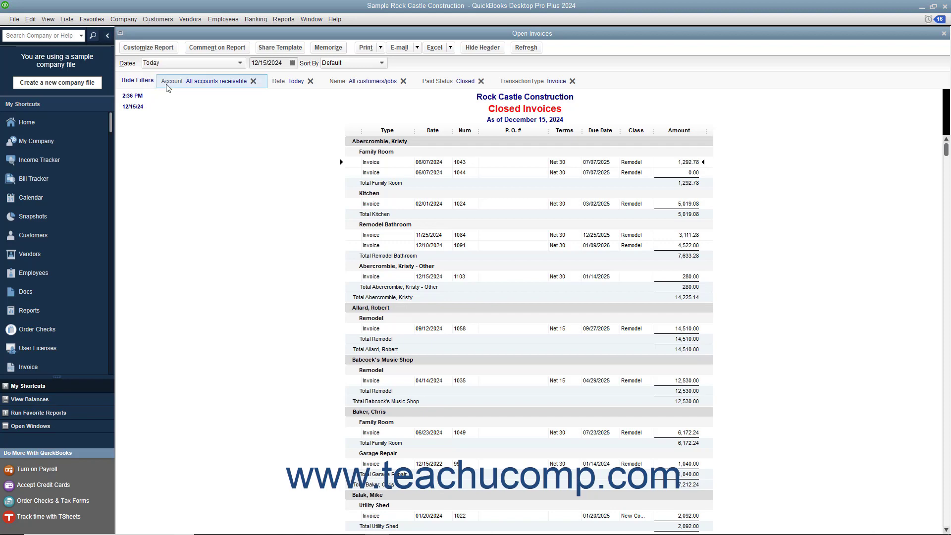
pyautogui.click(193, 87)
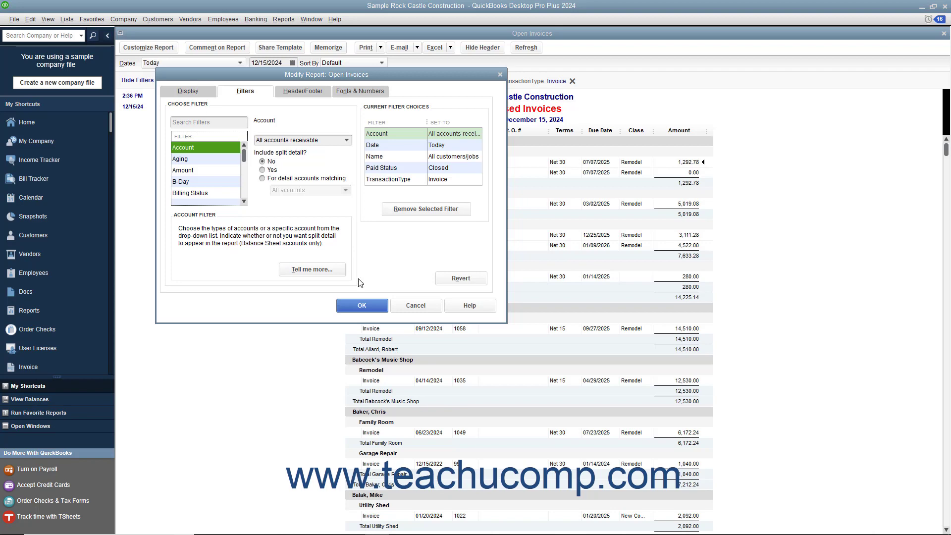
pyautogui.click(363, 305)
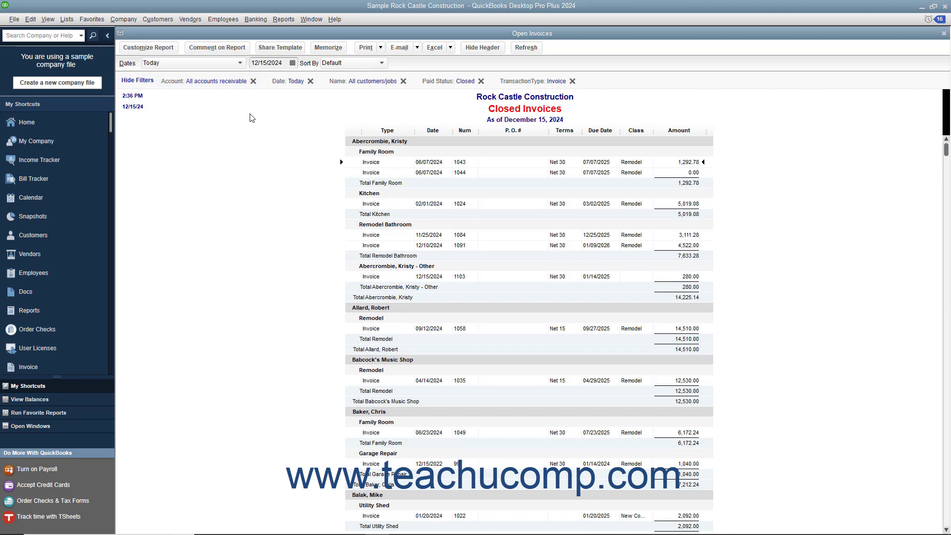
pyautogui.click(138, 84)
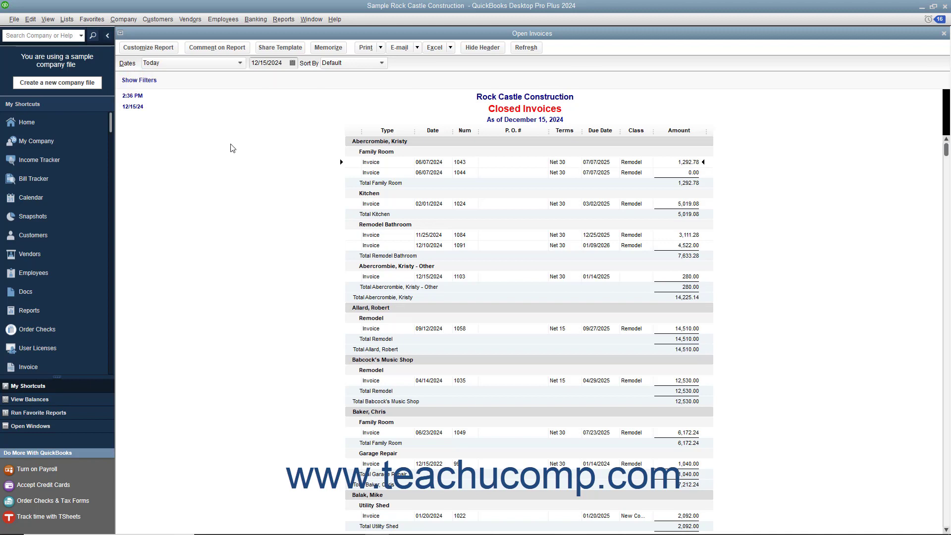